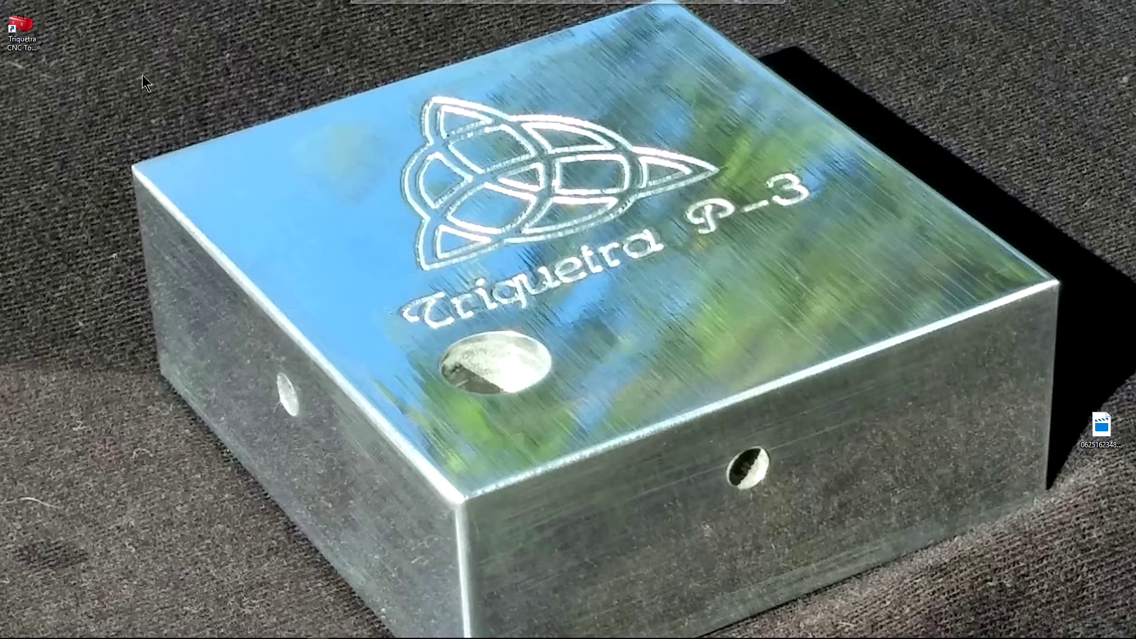
Step: Launch Triquetra-CNC Tool Box from the desktop and continue past the welcome screen to the main menu
double_click(29, 31)
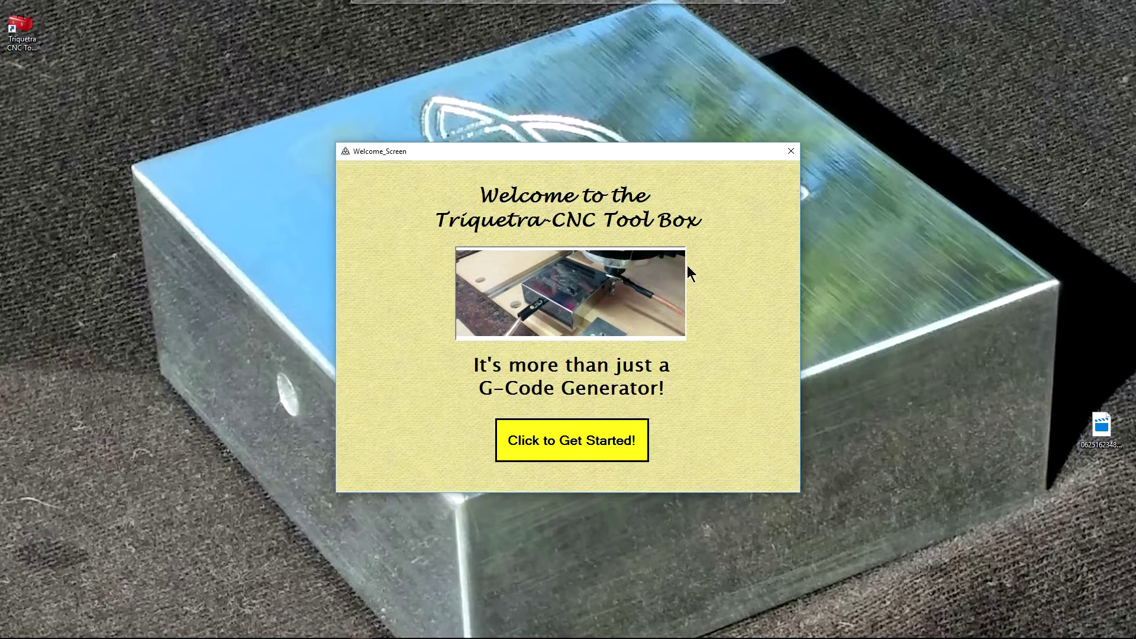
click(560, 447)
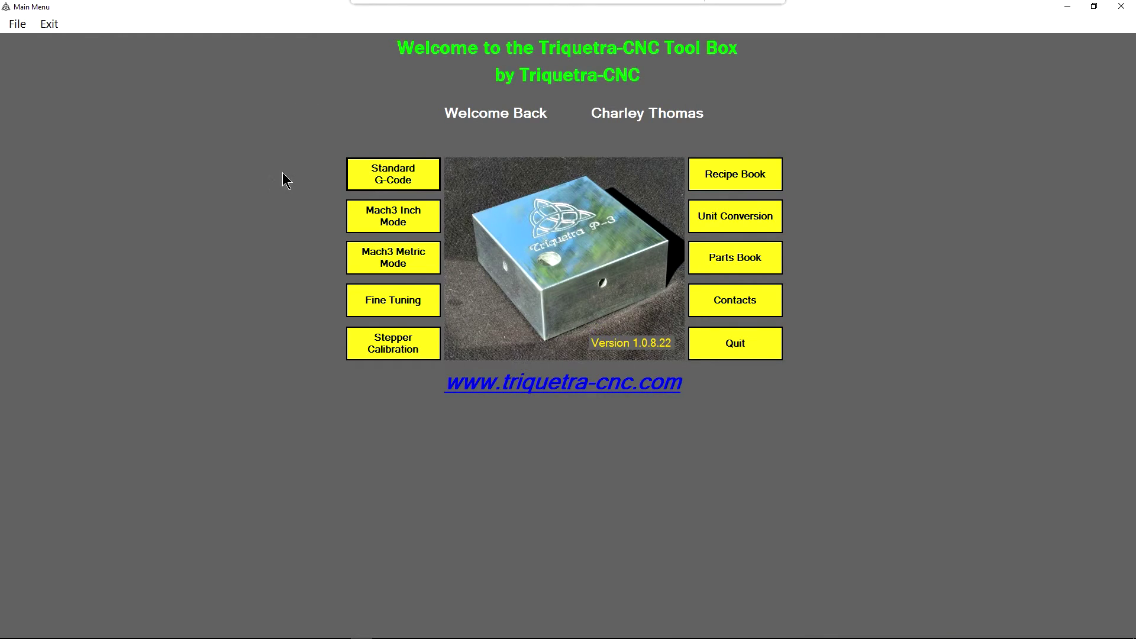
Step: Start a Standard G-Code job to reach the Zero Reference Location screen
click(402, 182)
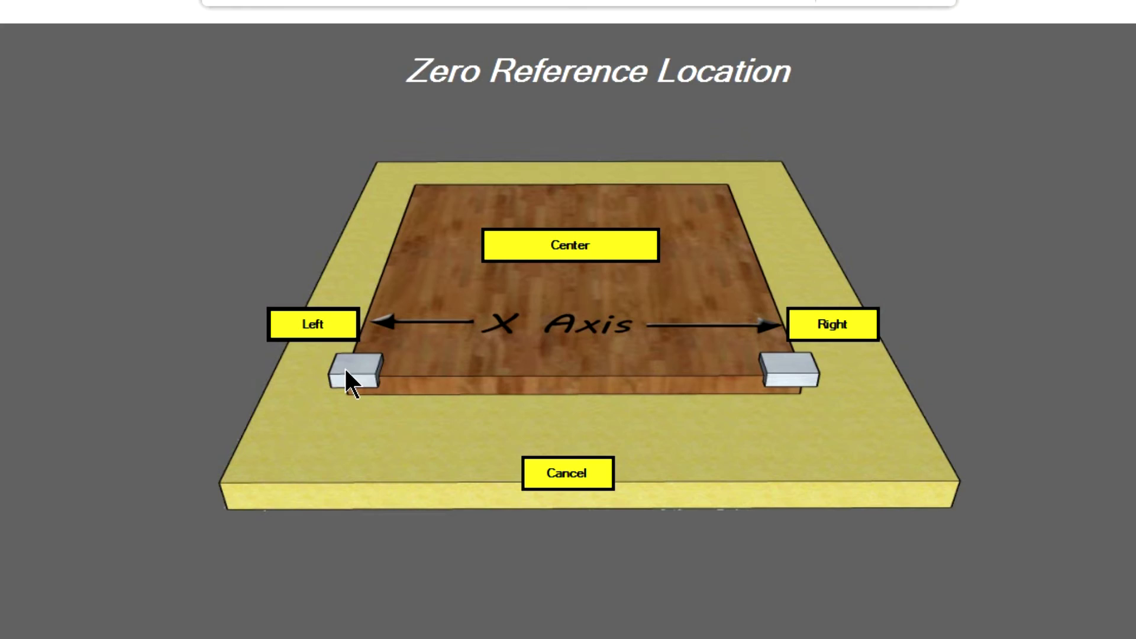
Step: Choose Left Corner zeroing and set X Axis 2.015, Y Axis 2.020, Z Axis .8
click(332, 325)
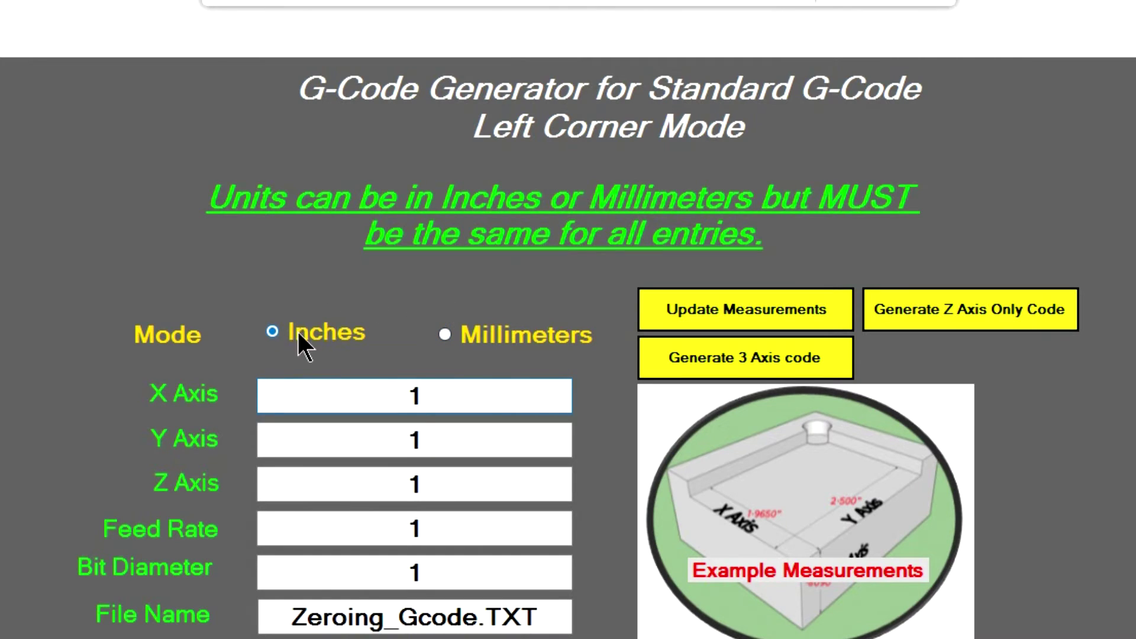
double_click(379, 399)
text(2.015)
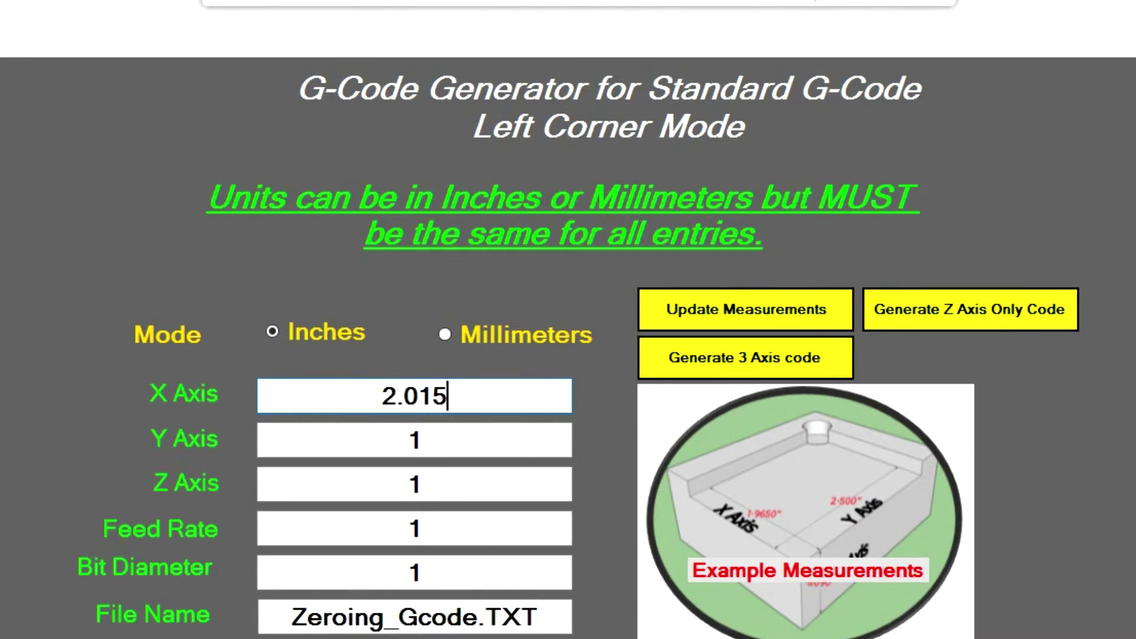
double_click(421, 443)
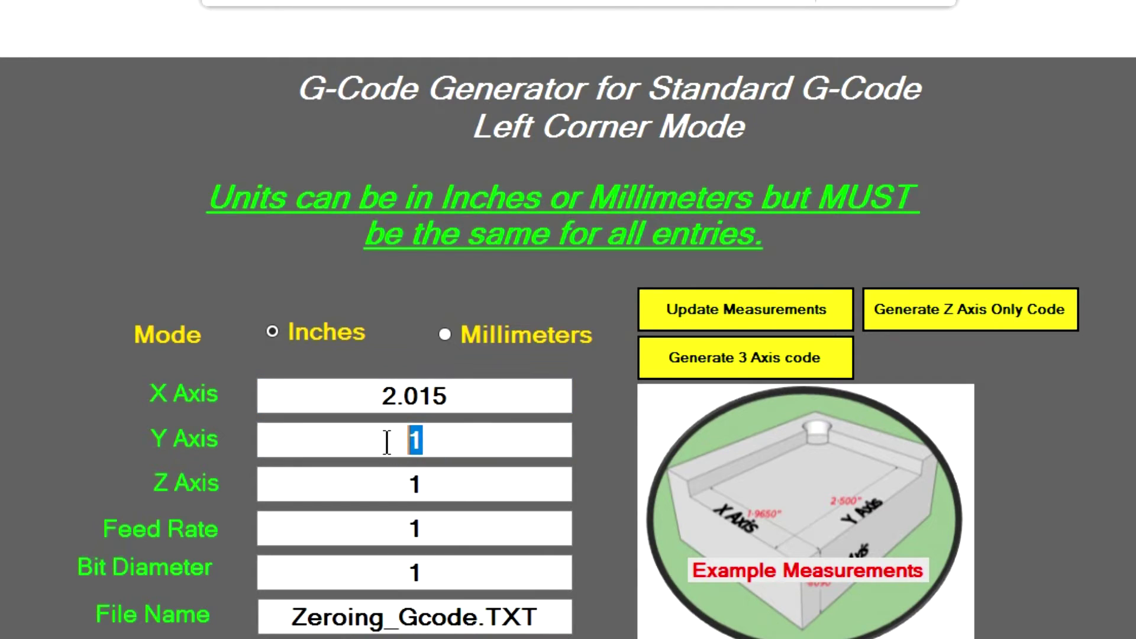
text(2.020)
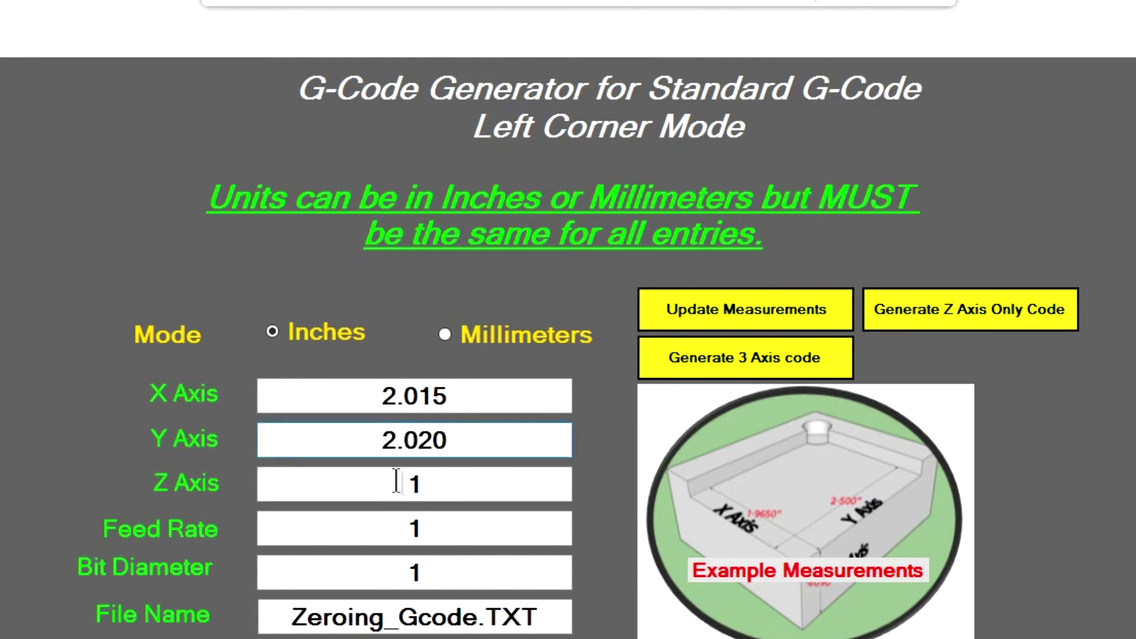
double_click(473, 489)
text(.8)
Step: Set feed rate 3 and bit diameter .25, and prefix the file name with 1_4_
drag(444, 525, 305, 529)
text(3)
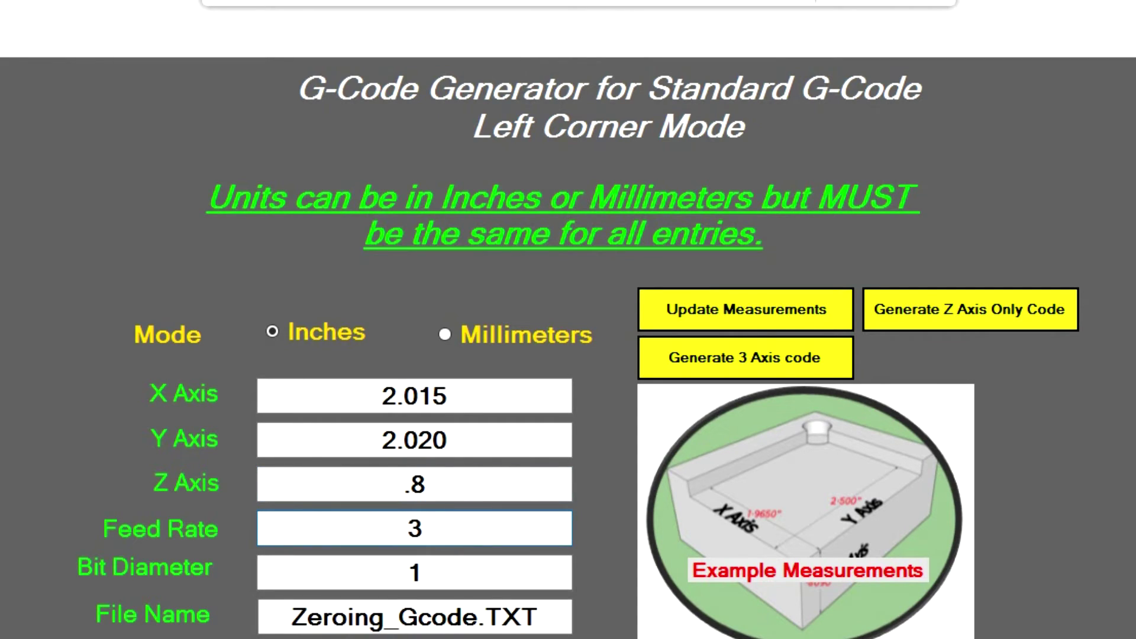
drag(441, 568, 353, 569)
text(.25)
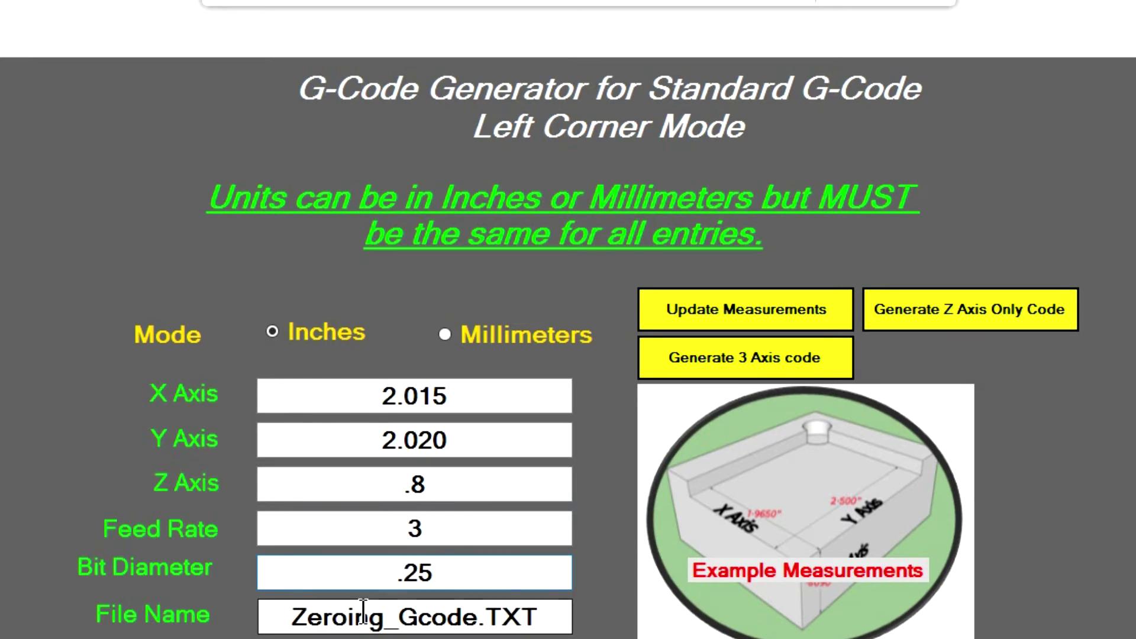
click(292, 617)
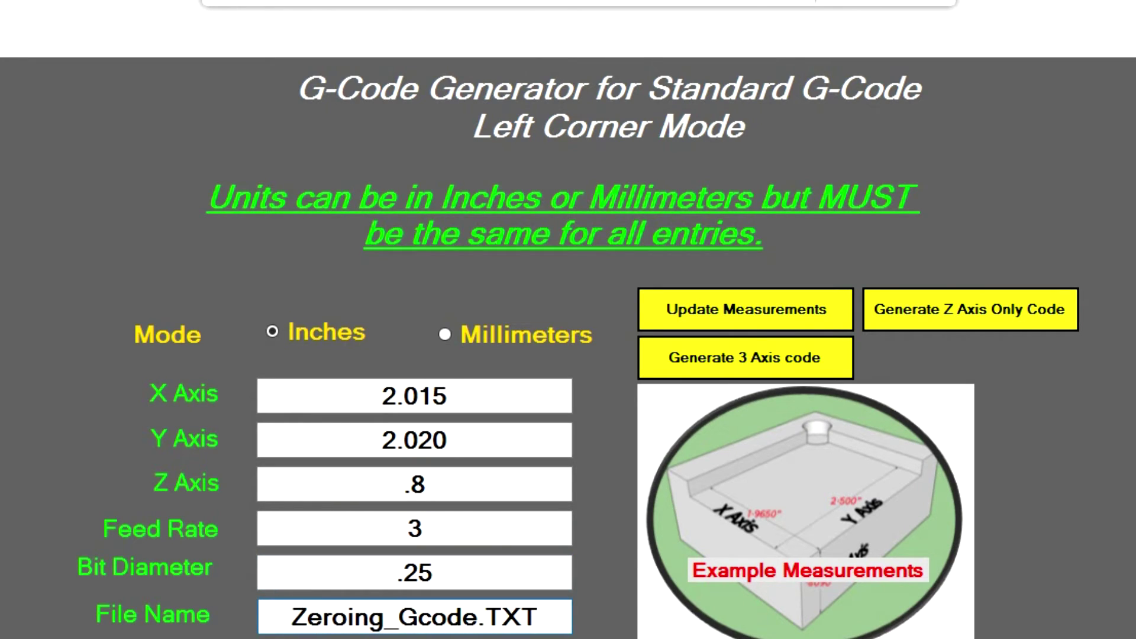
text(1)
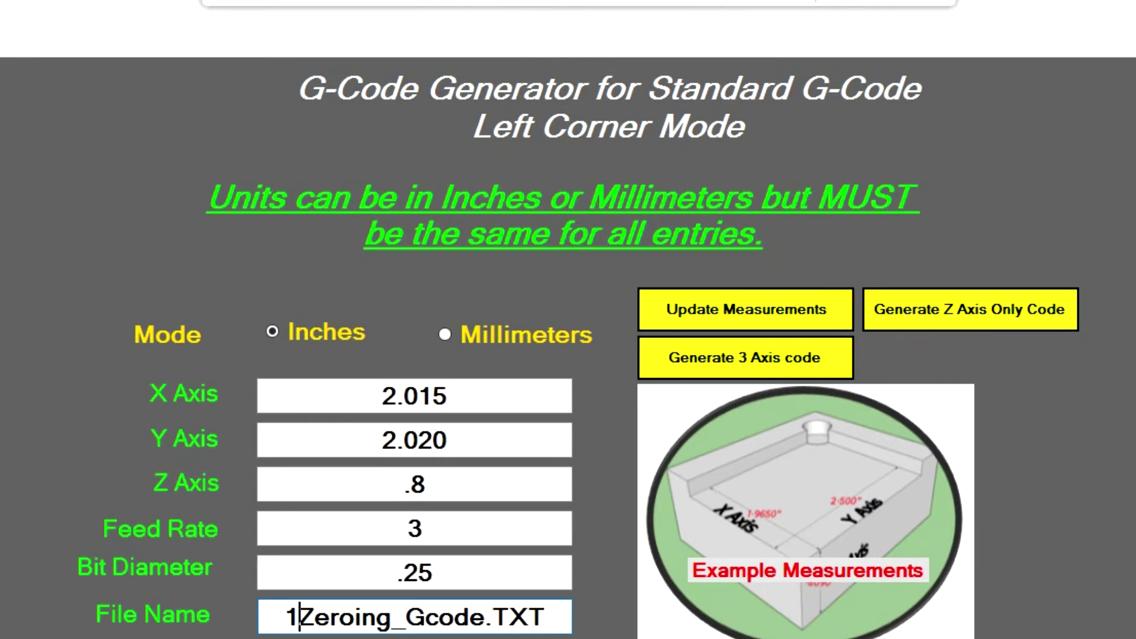
text(_)
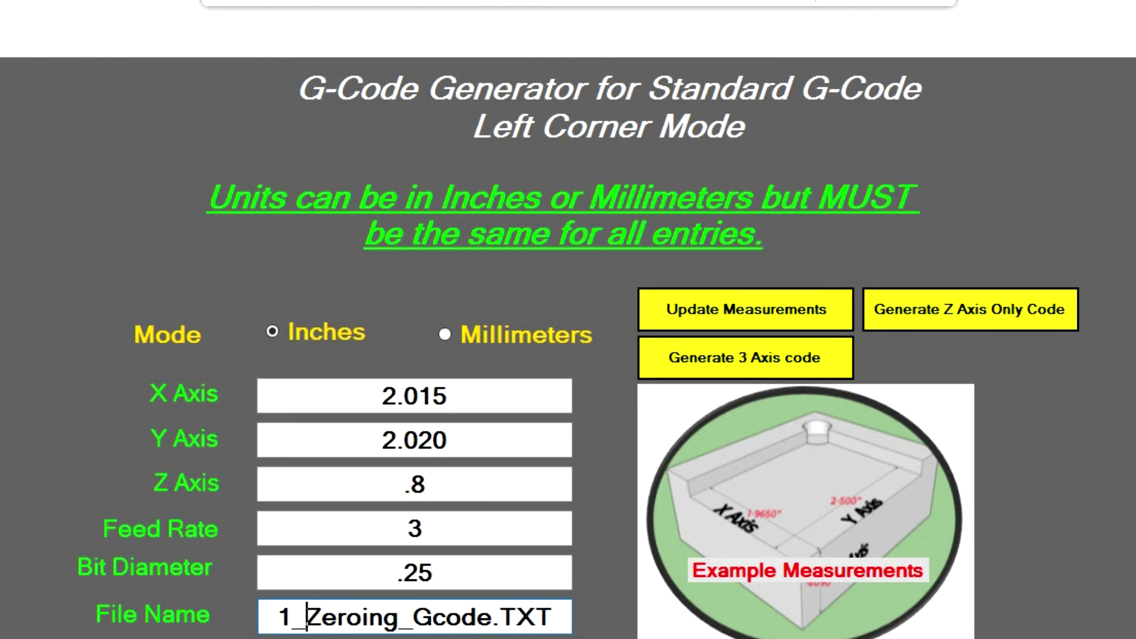
text(4_)
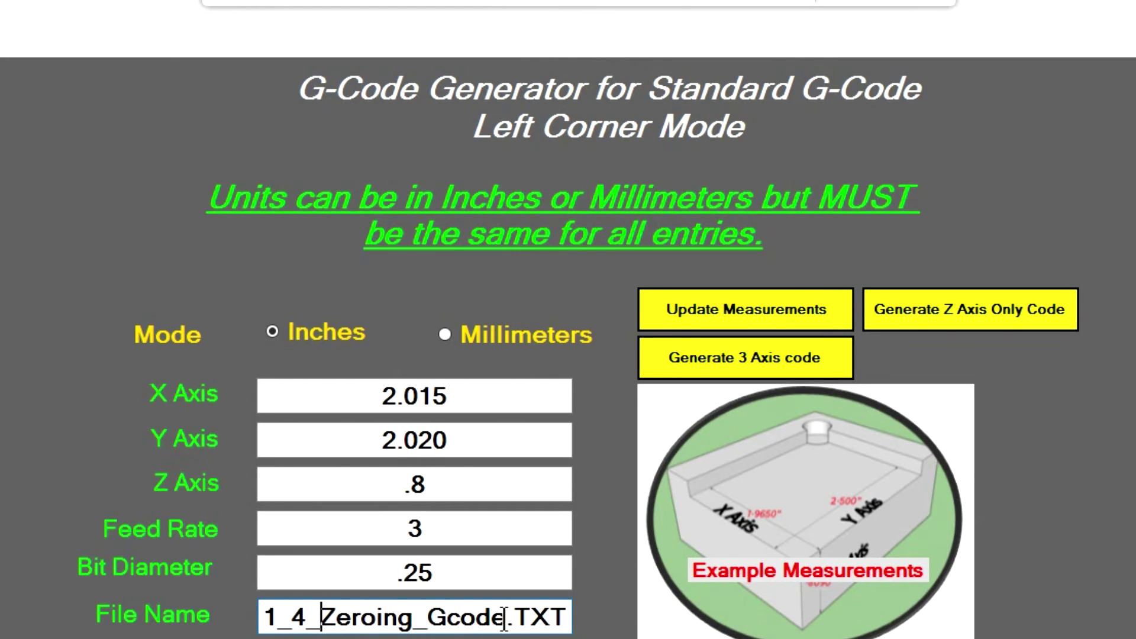
Step: Update the measurements, then generate the 3-axis file 1_4_Zeroing_Gcode.TXT, confirming both messages
click(761, 311)
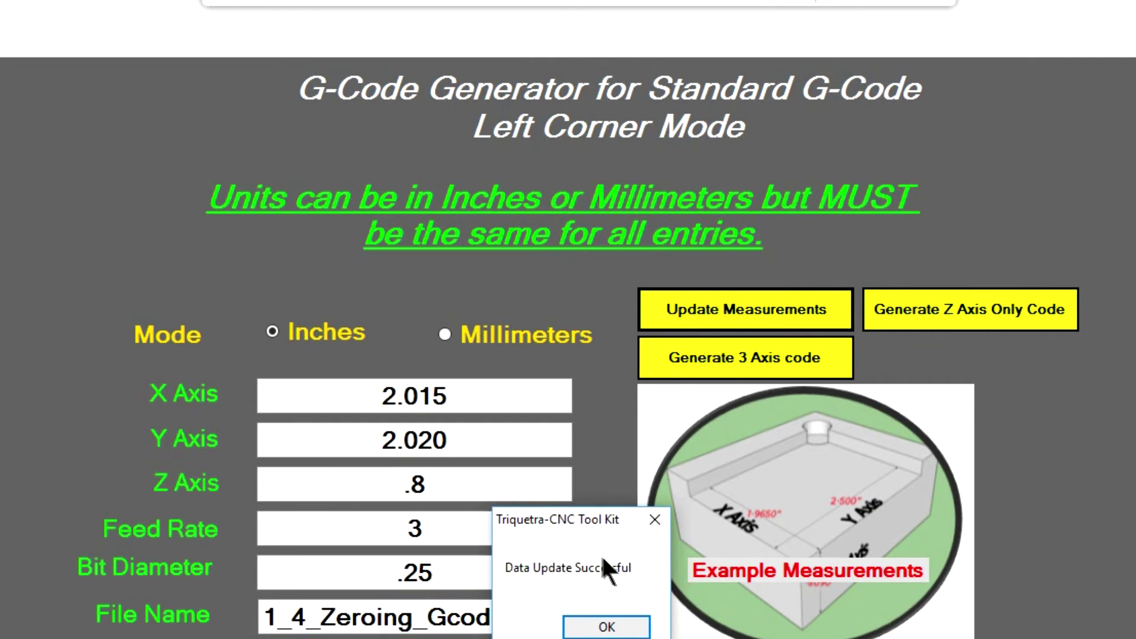
click(606, 626)
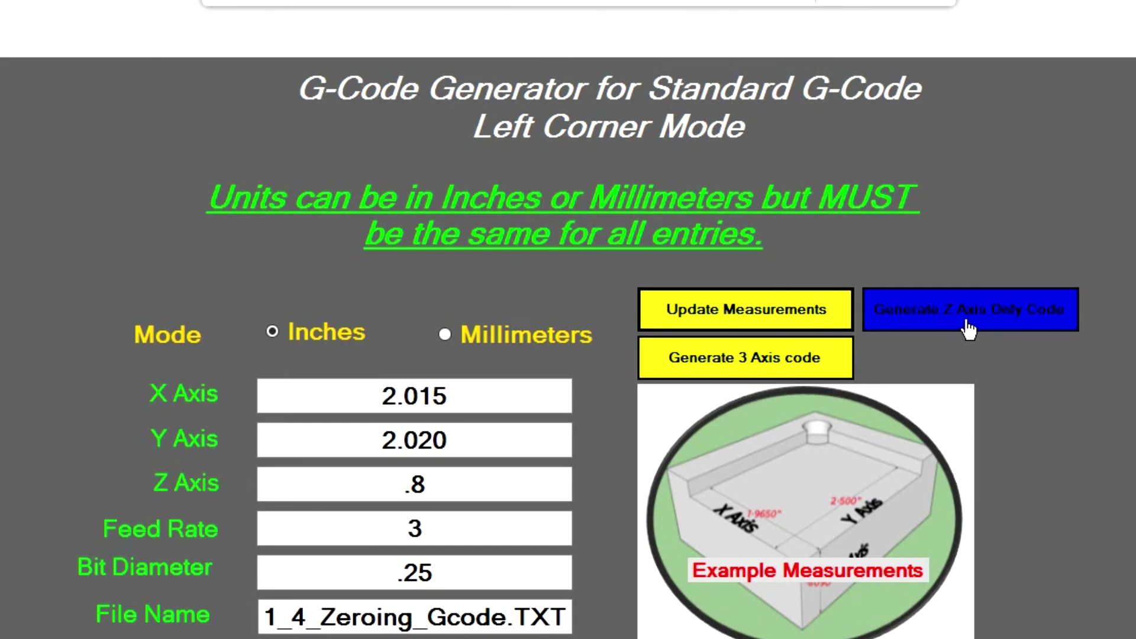
click(754, 359)
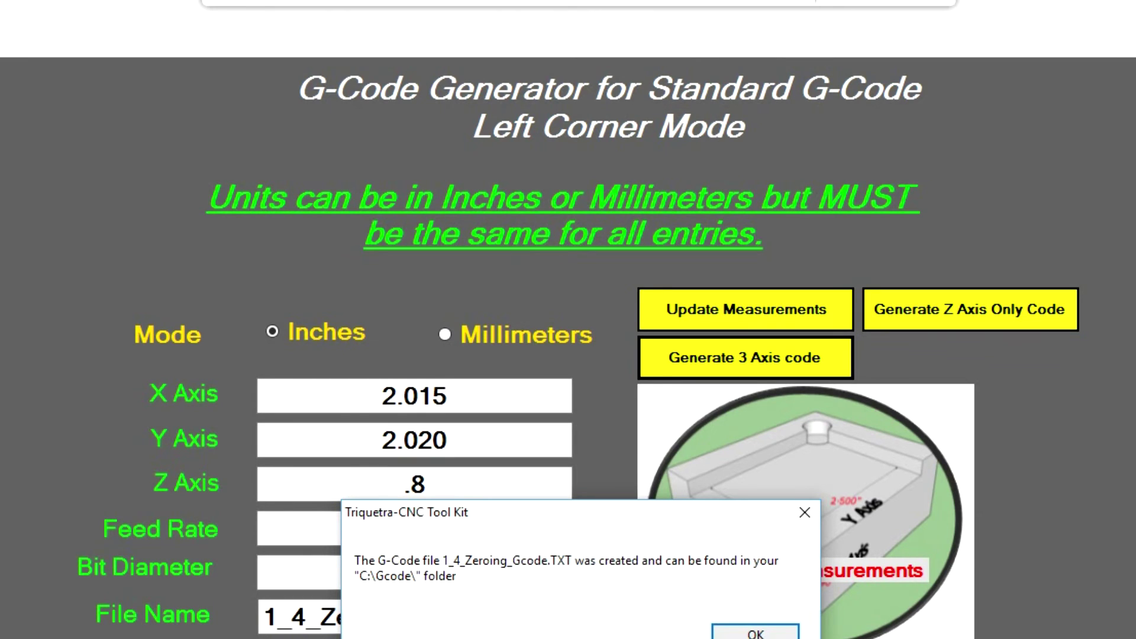
click(760, 635)
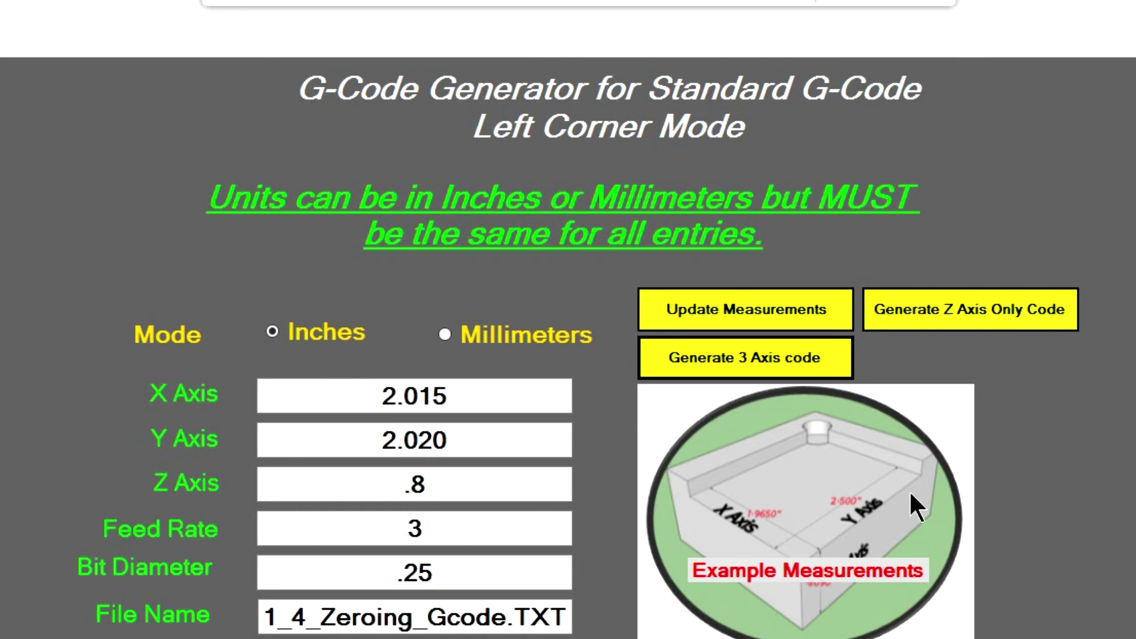
Step: Replace the 1_4_ prefix with 'Z Only' and generate the Z-axis-only file Z Only Zeroing_Gcode.TXT
click(957, 304)
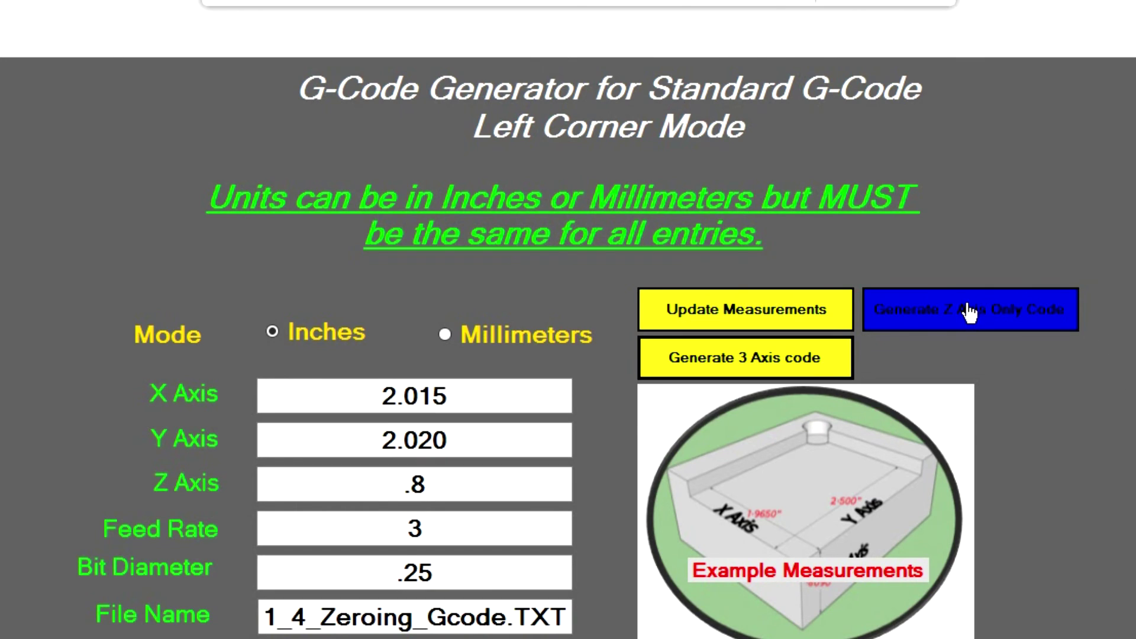
click(502, 623)
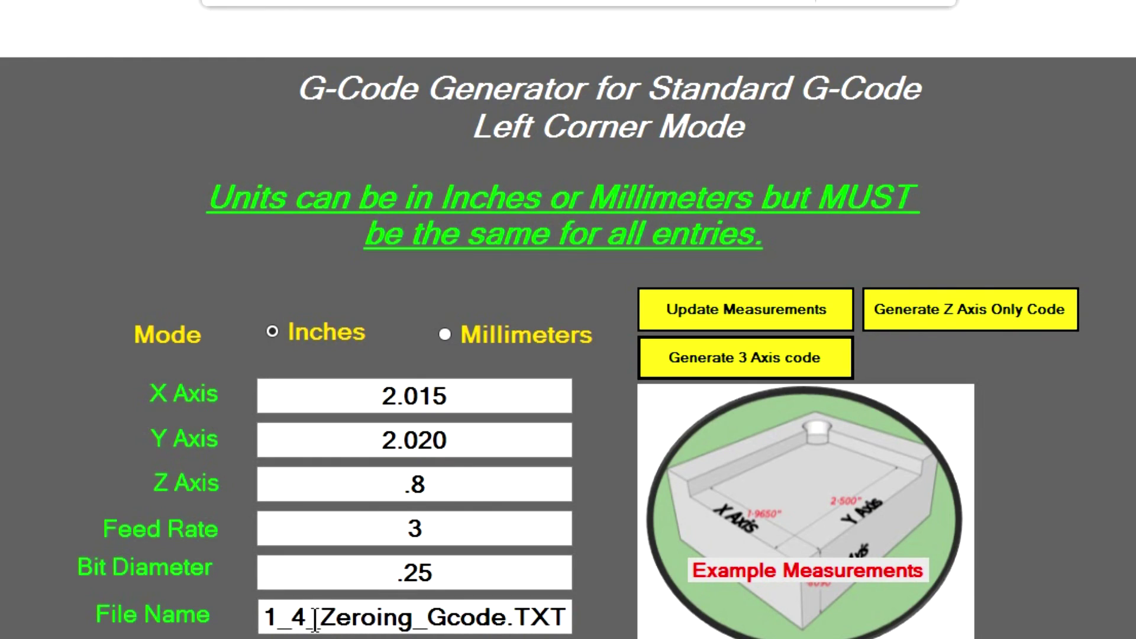
click(319, 618)
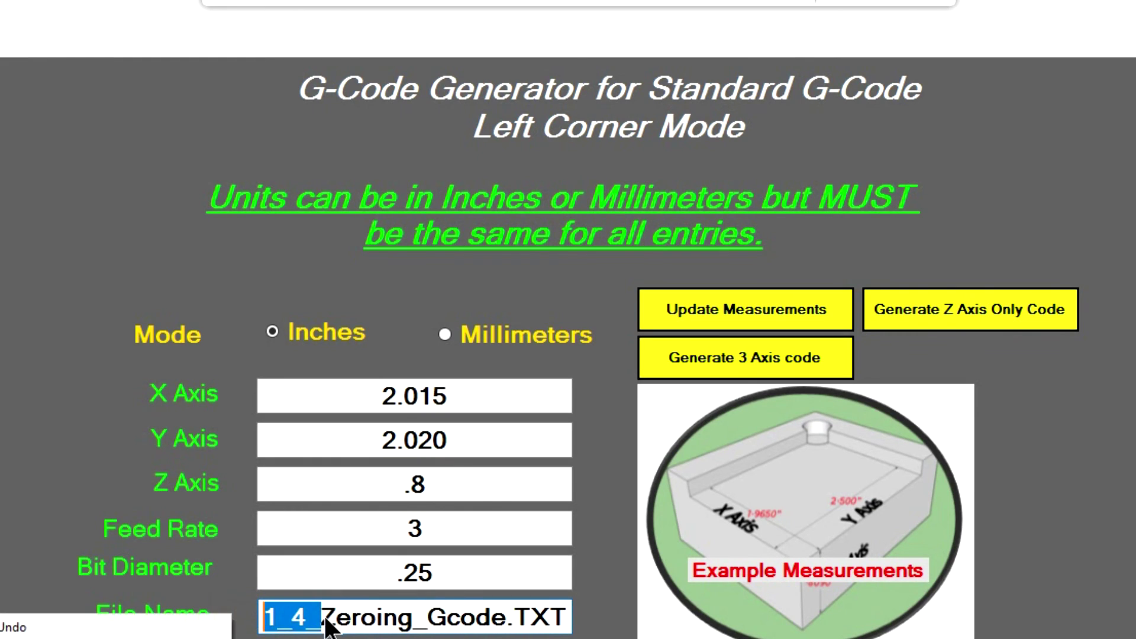
click(452, 577)
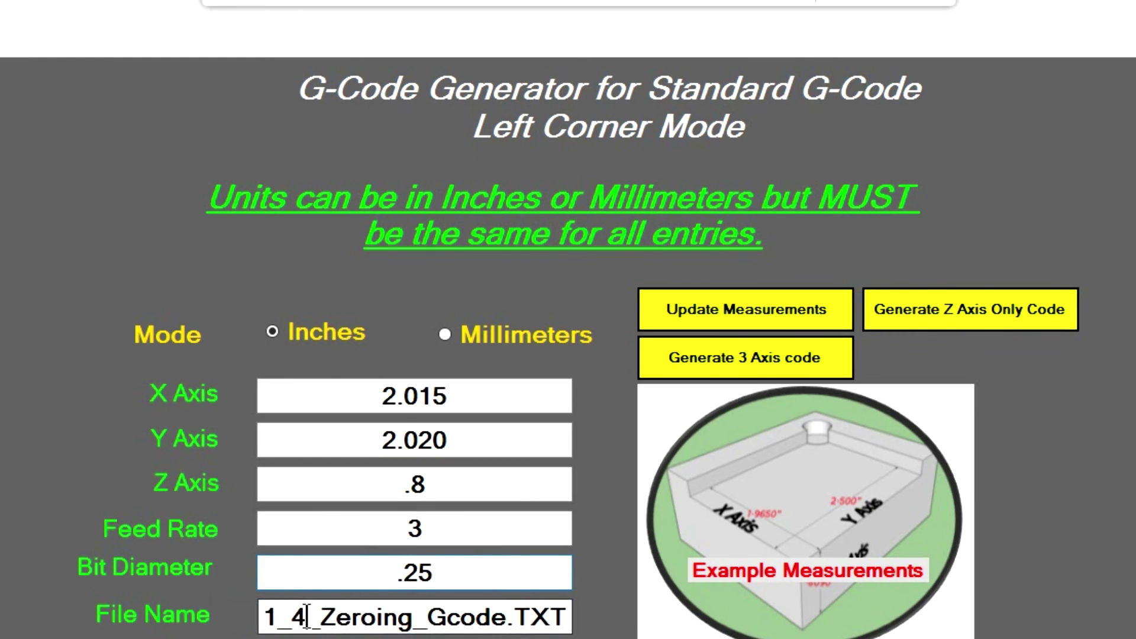
drag(322, 618, 216, 619)
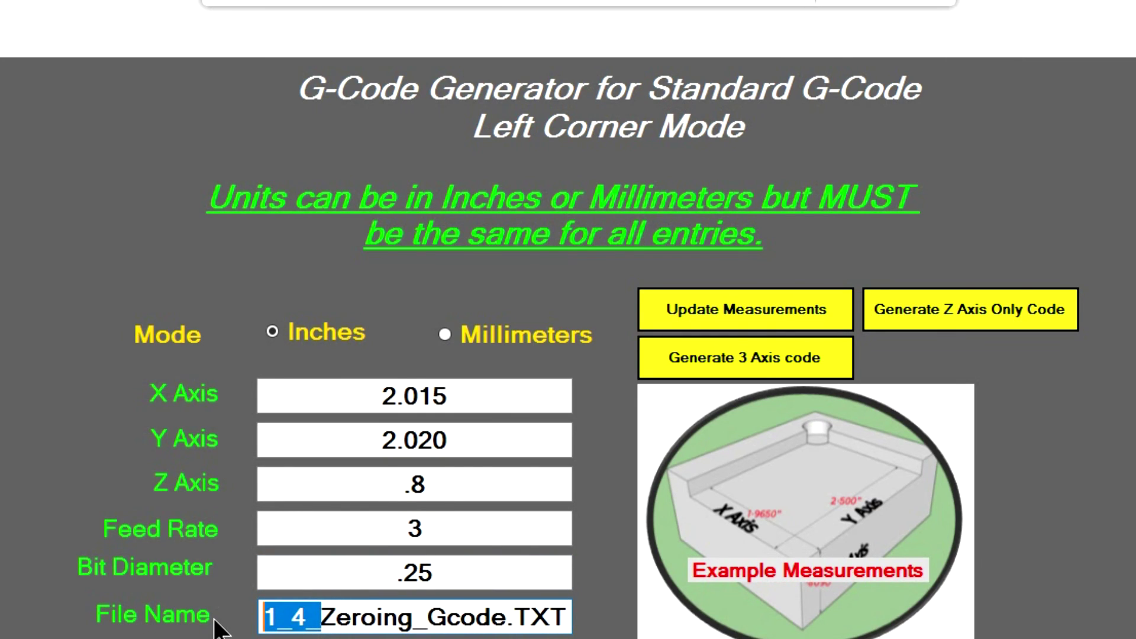
text(Z Onl)
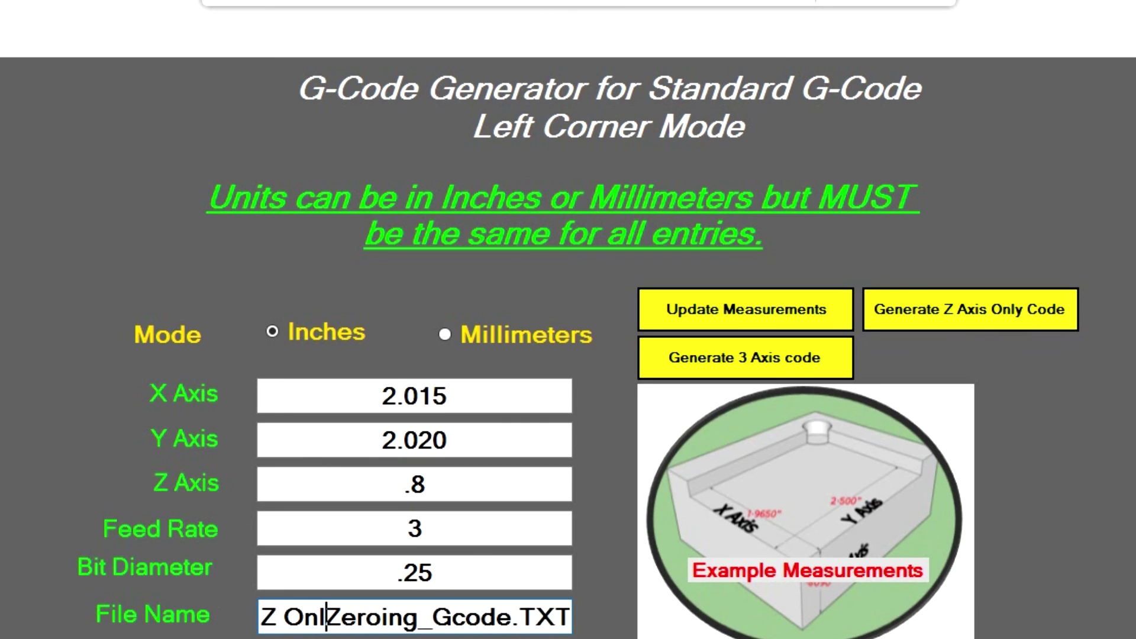
text(y)
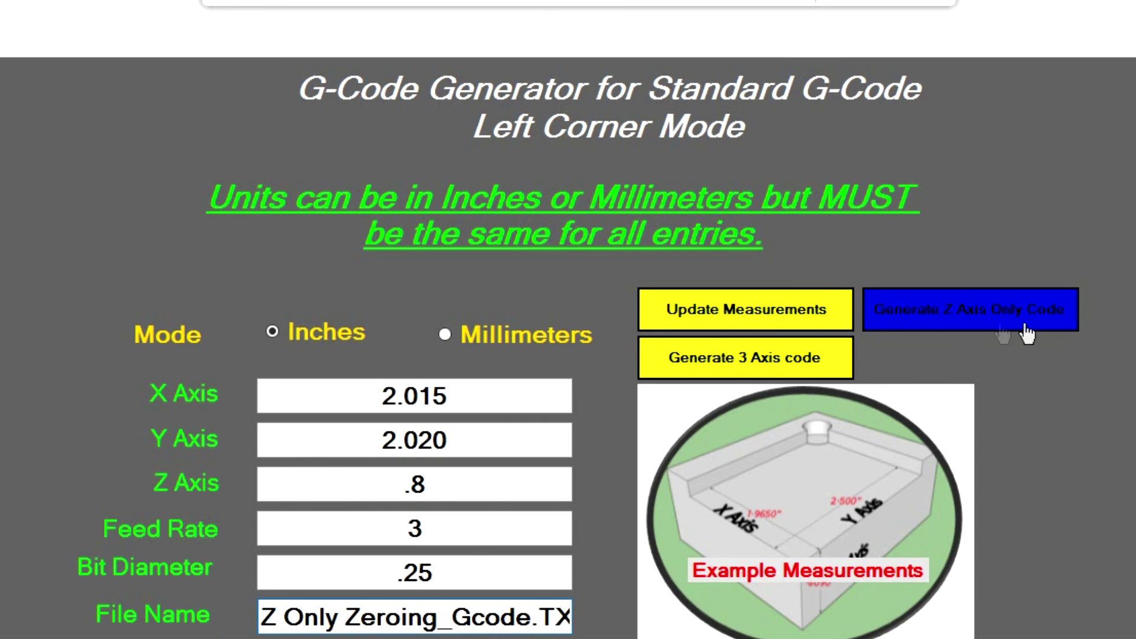
click(1001, 319)
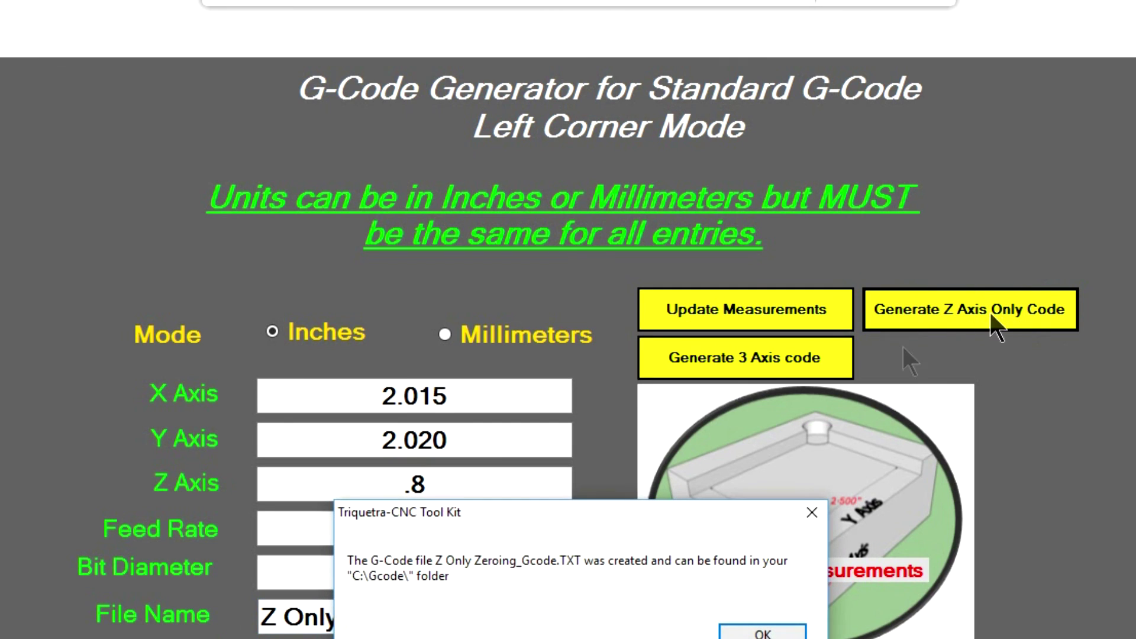
click(763, 633)
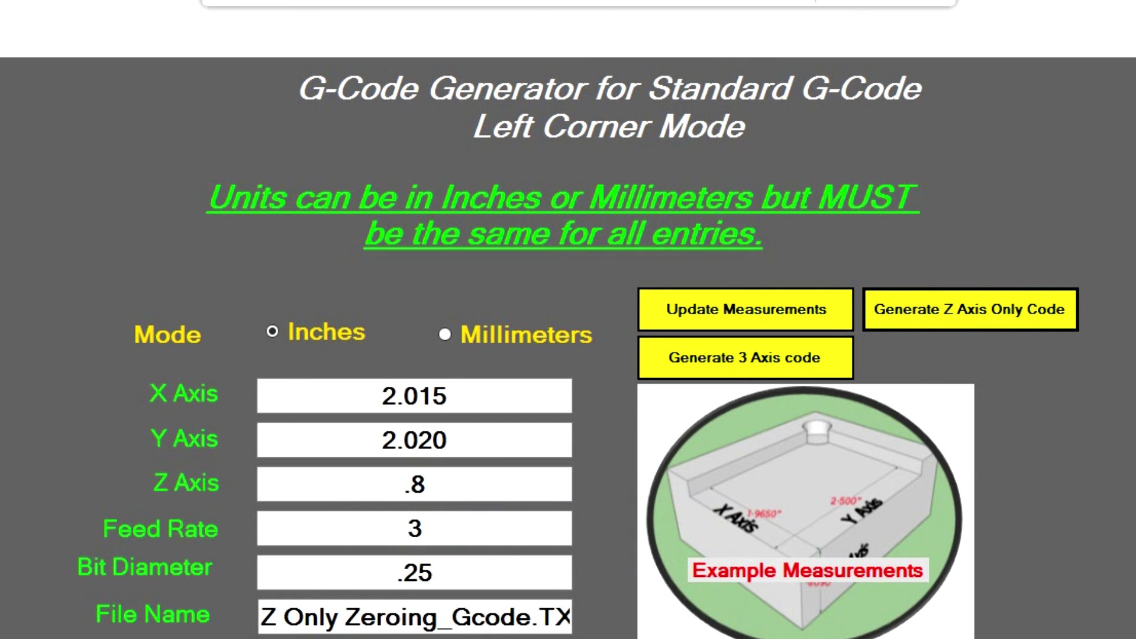